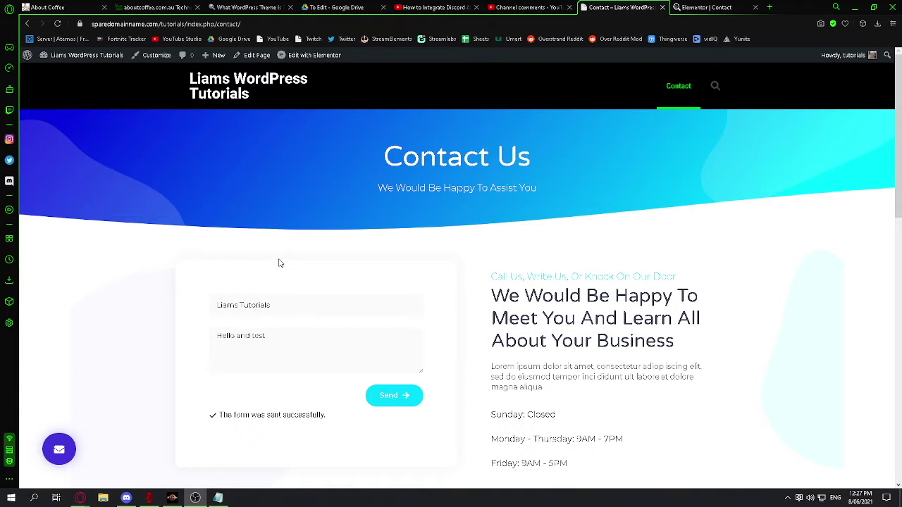
Step: Submit the filled-in contact form on the site and check the message in Discord's contact-form channel
left_click(384, 397)
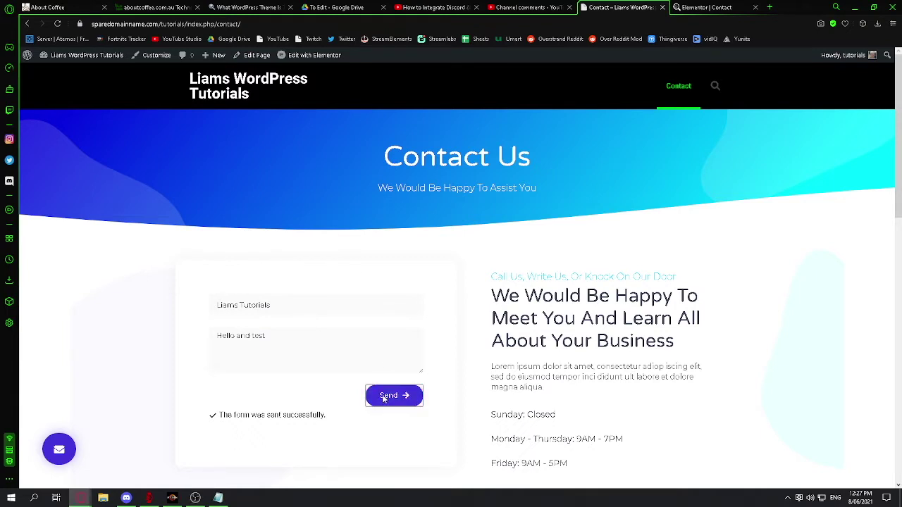
left_click(131, 498)
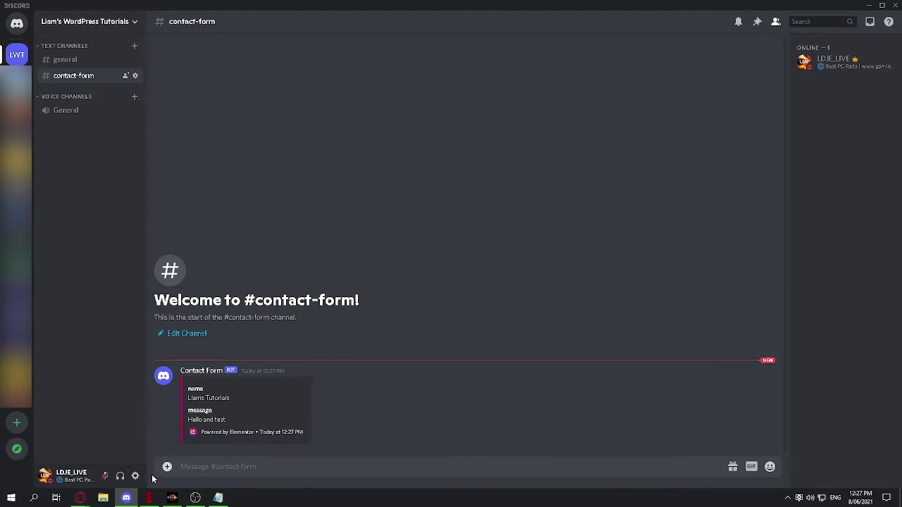
left_click(88, 499)
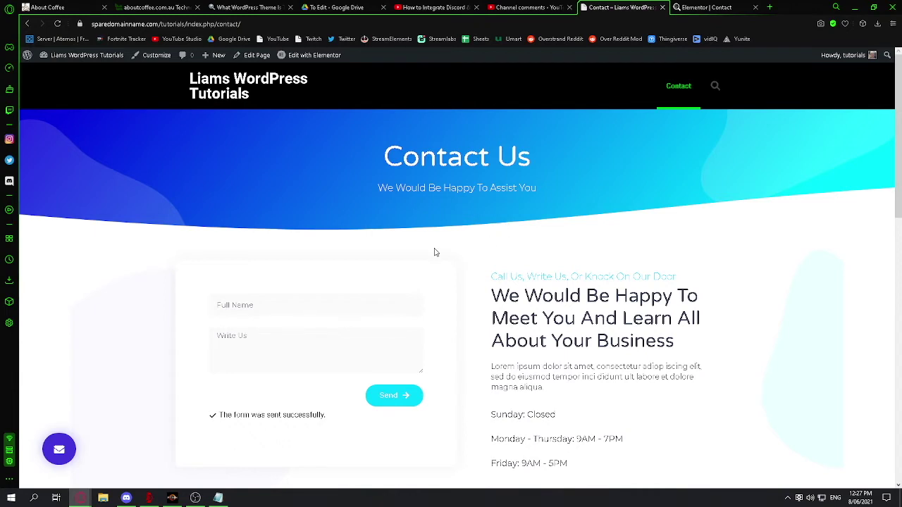
Step: In the Elementor editor, add Discord as an after-submit action of the contact form and open its Discord settings
left_click(713, 6)
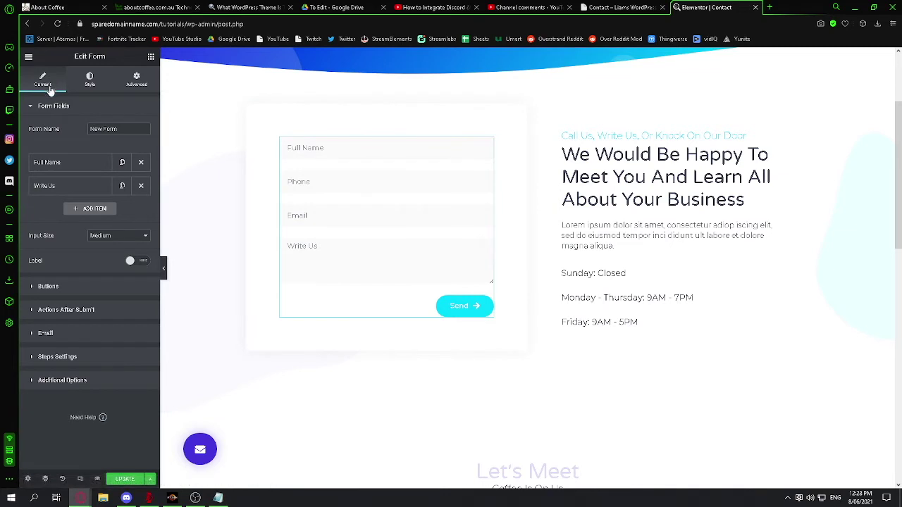
left_click(64, 314)
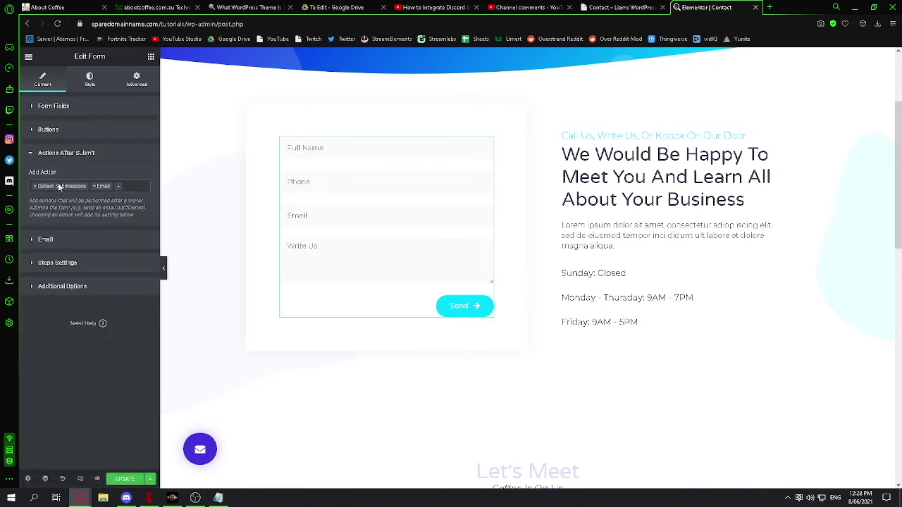
left_click(118, 187)
type("dis")
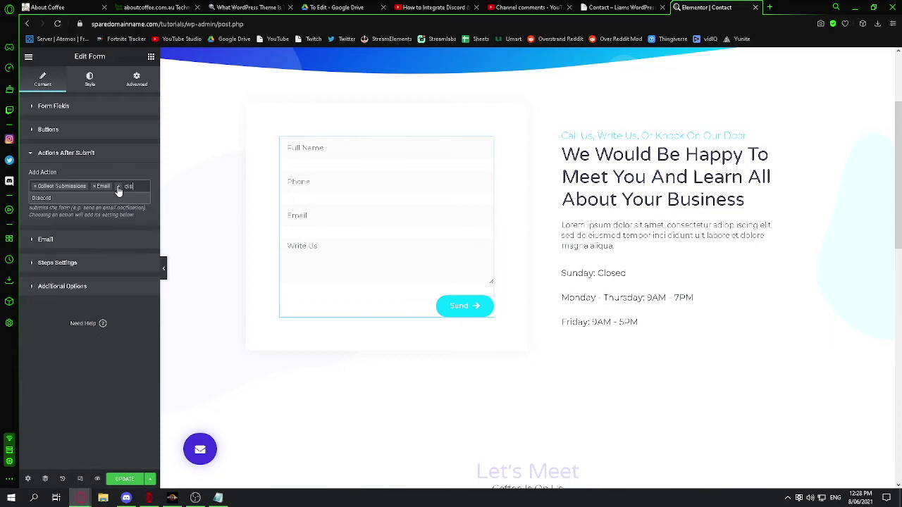
left_click(37, 203)
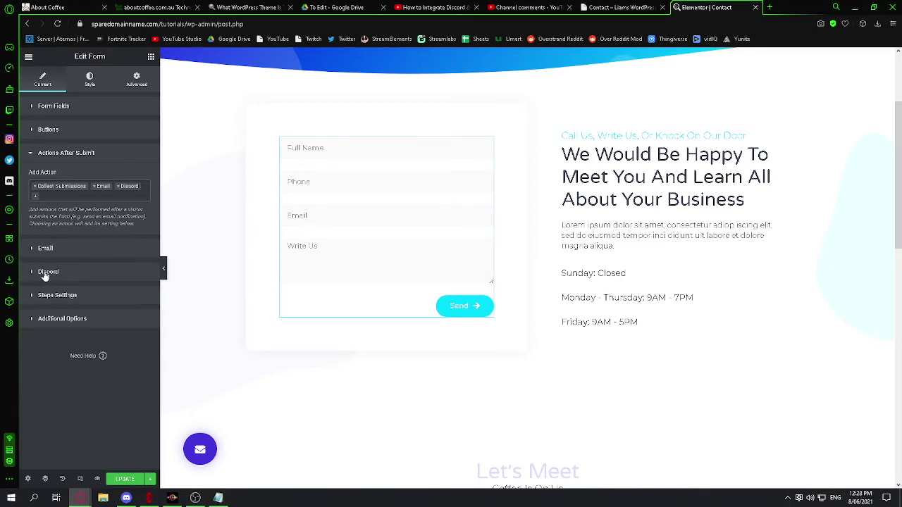
left_click(50, 275)
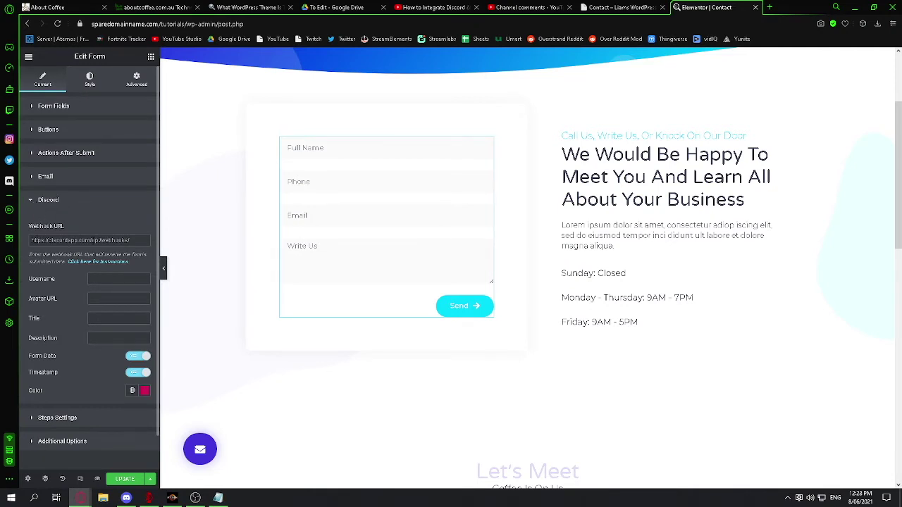
Step: Switch to Discord and delete the Contact Form bot's message in the contact-form channel
left_click(125, 498)
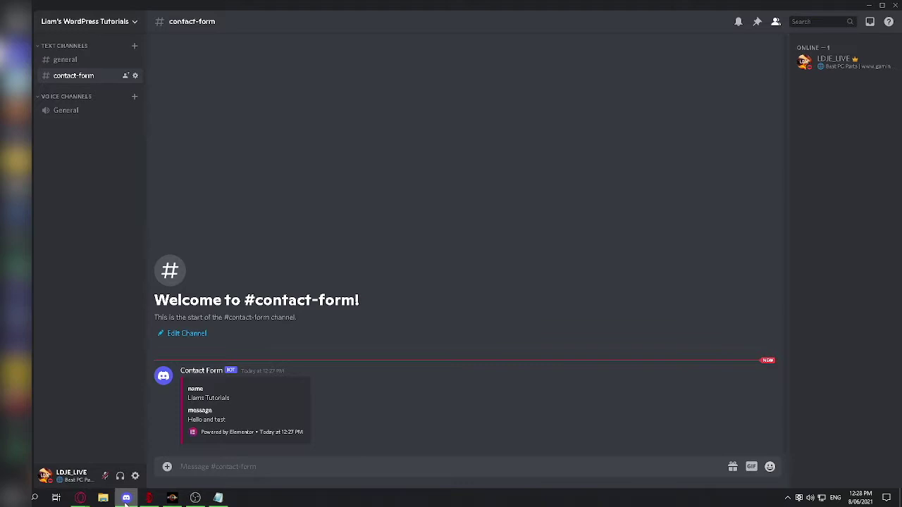
left_click(767, 364)
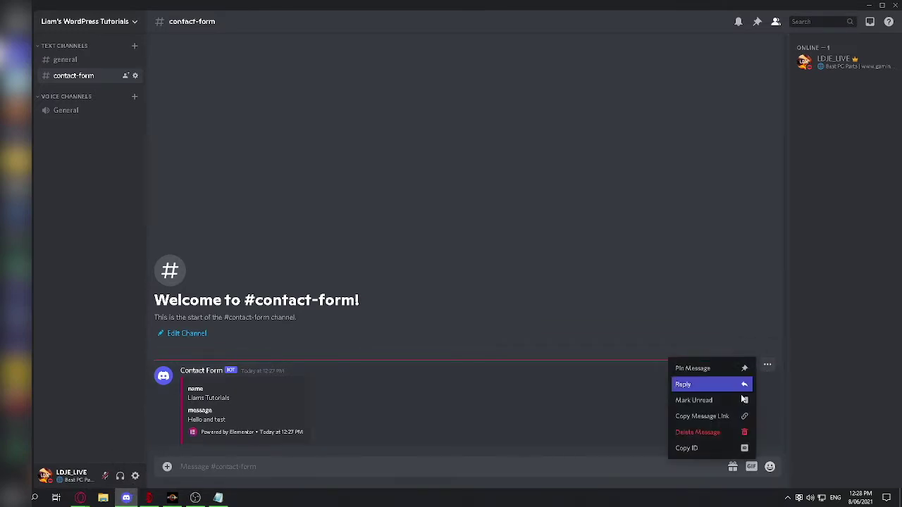
left_click(697, 433)
left_click(518, 315)
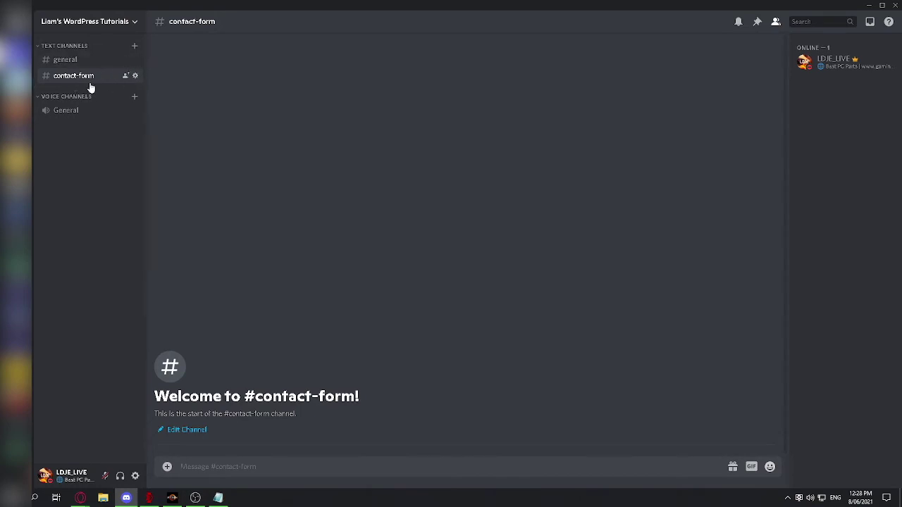
Step: Create a webhook in the contact-form channel's integration settings
left_click(136, 76)
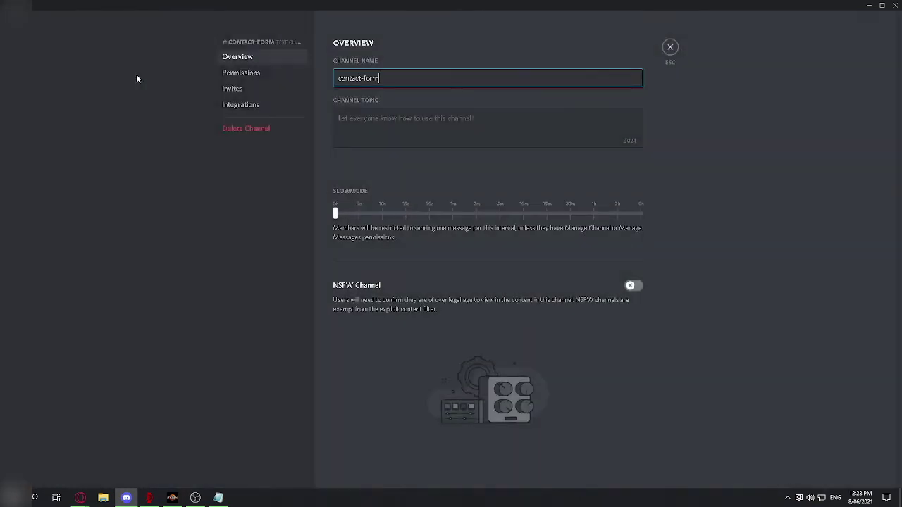
left_click(248, 109)
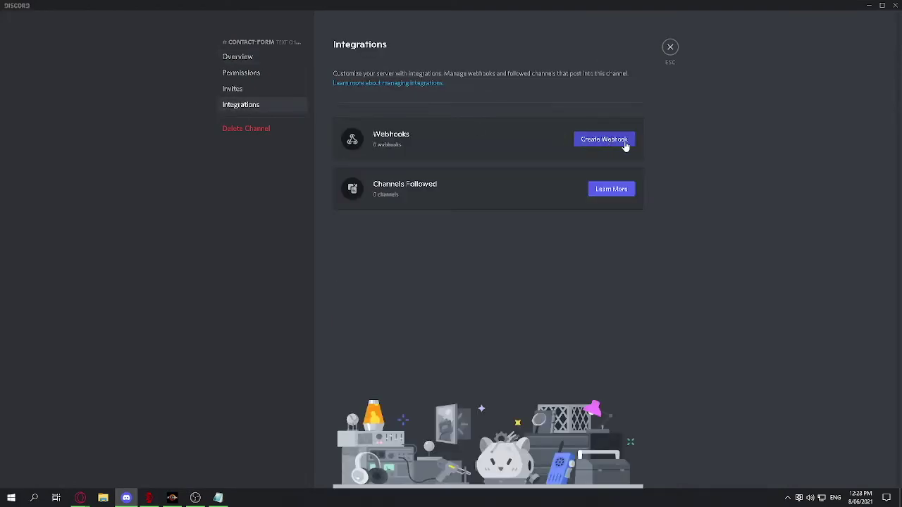
left_click(604, 140)
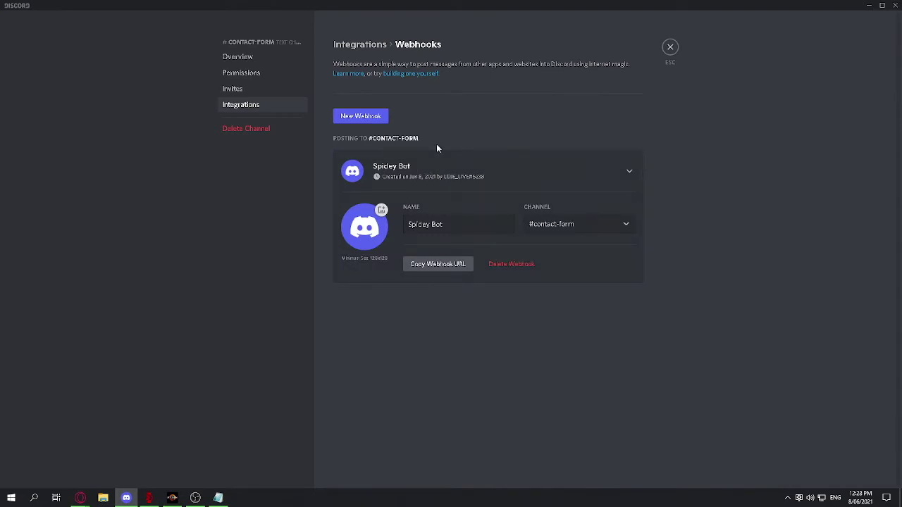
Step: Rename the webhook to Contact Form, copy its URL, and save the changes before leaving the channel settings
left_click_drag(444, 224, 406, 224)
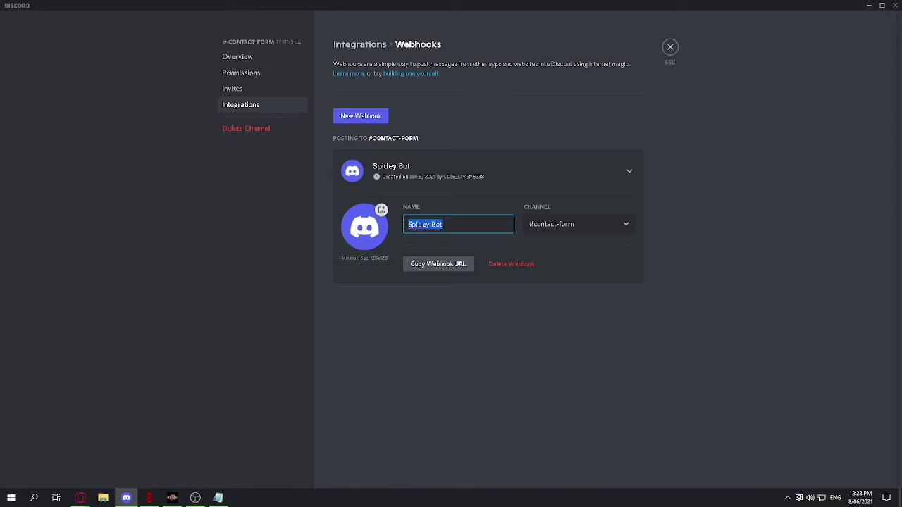
type("Contact Form")
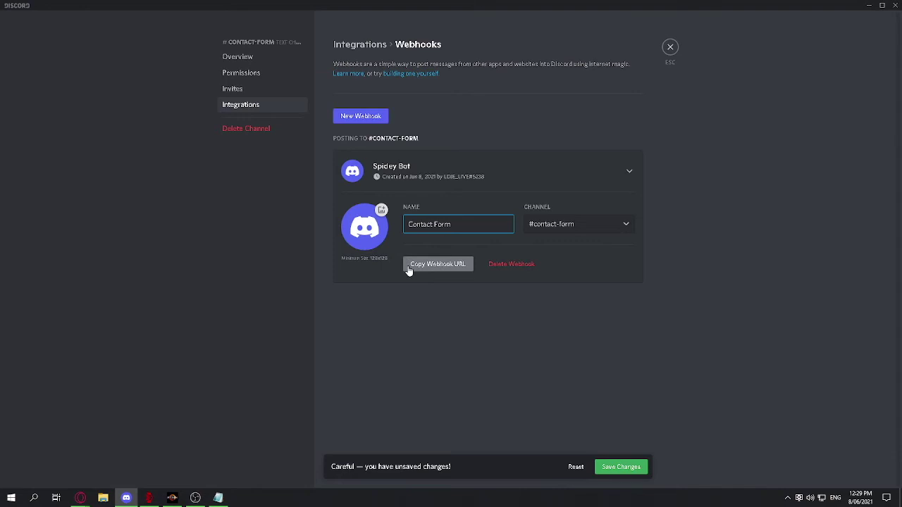
left_click(431, 264)
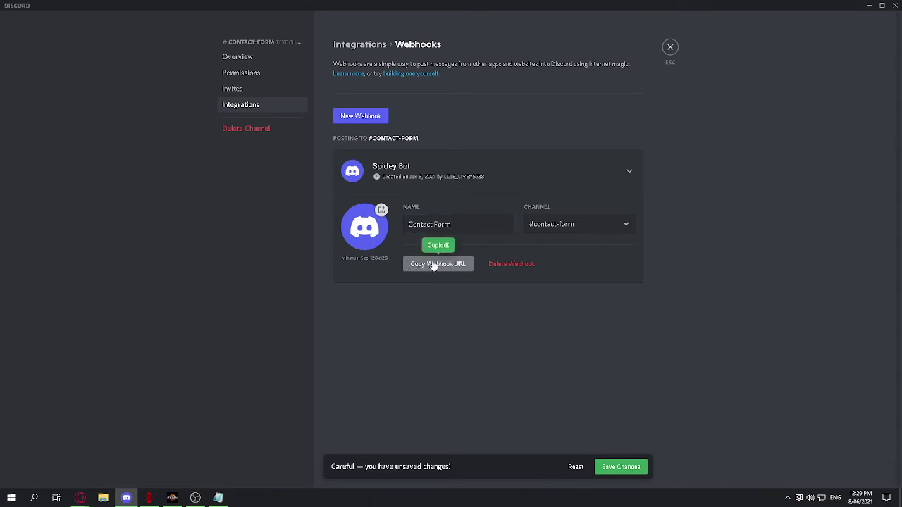
left_click(618, 466)
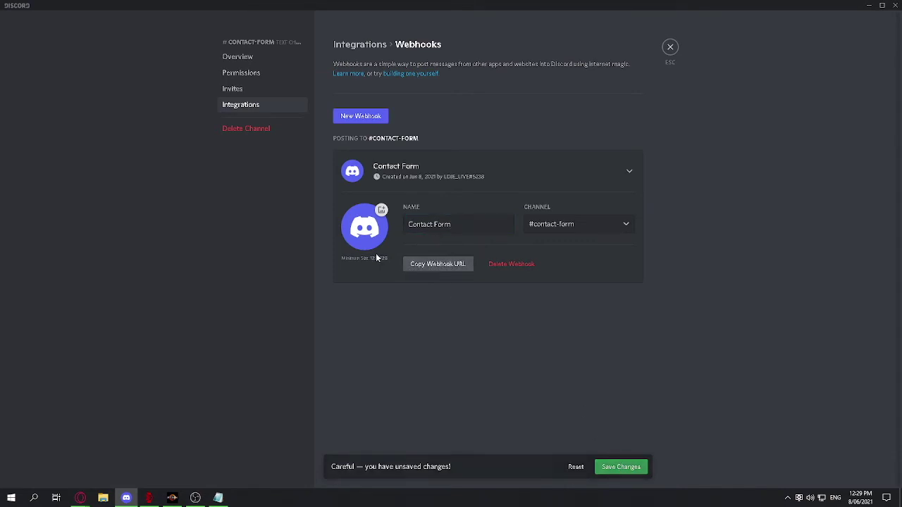
left_click(670, 47)
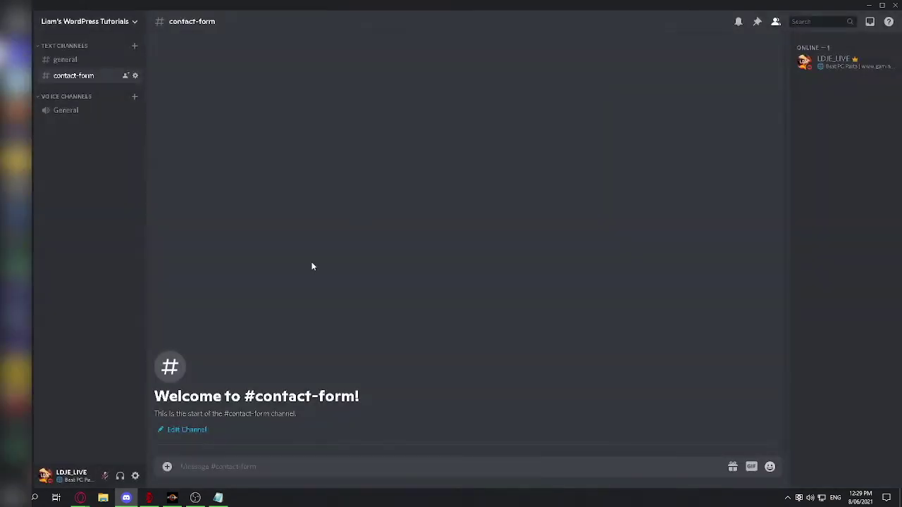
Step: Return to the Elementor editor in the browser and paste the copied webhook URL into the form's Discord settings
mouse_move(83, 500)
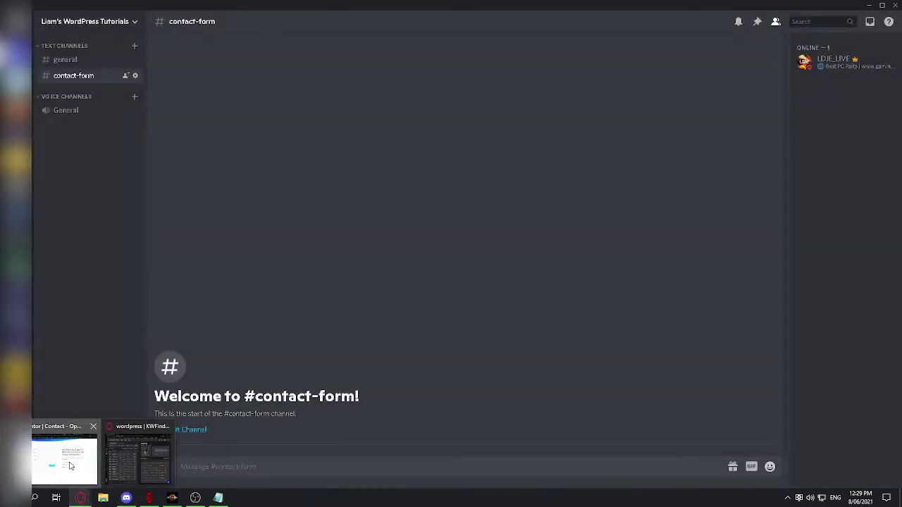
left_click(63, 458)
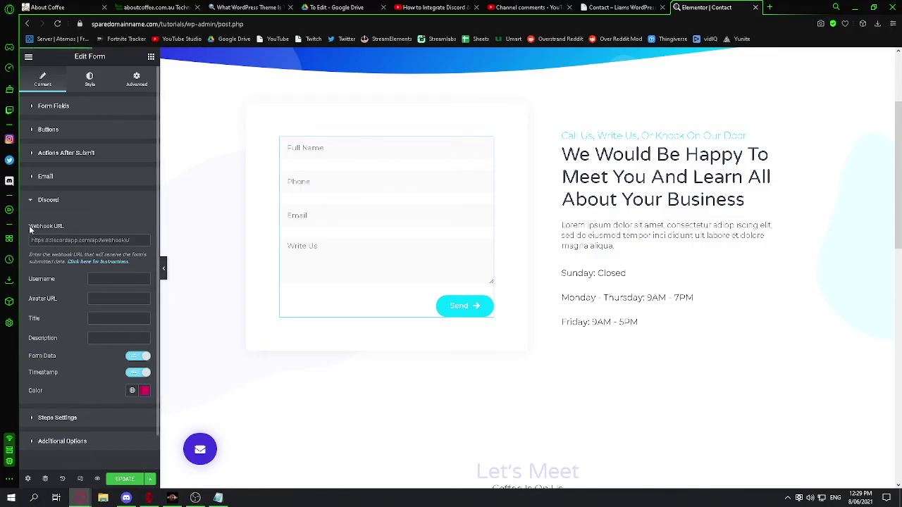
left_click(75, 239)
key("ctrl+v")
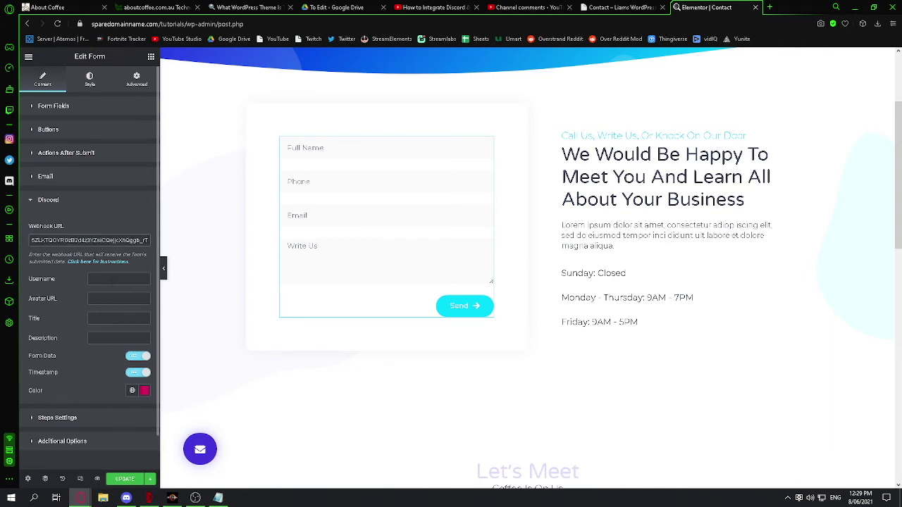
Step: Change the Discord message color to blue and update the page
left_click(131, 392)
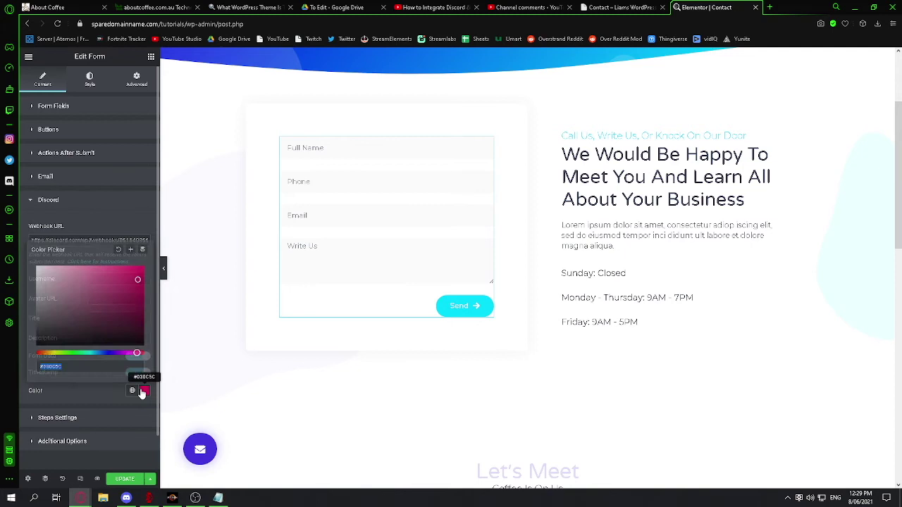
left_click(88, 328)
left_click(99, 352)
left_click(138, 279)
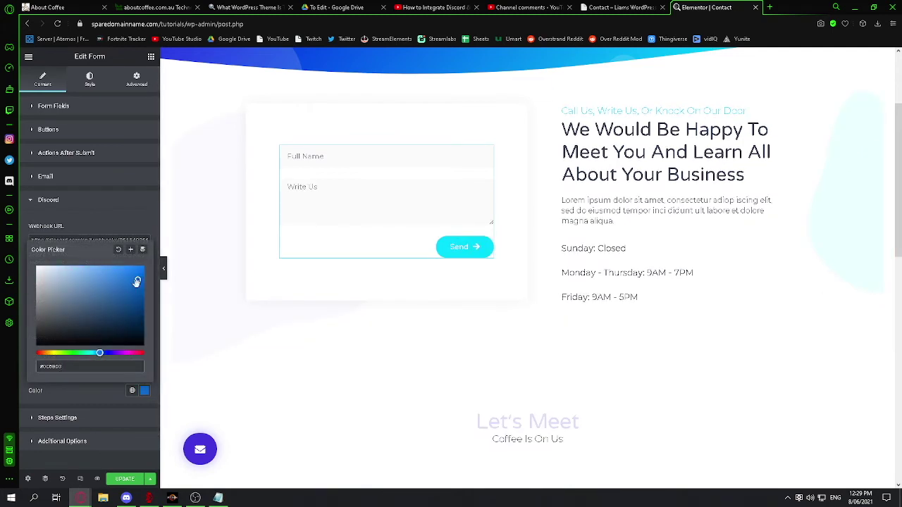
left_click(144, 392)
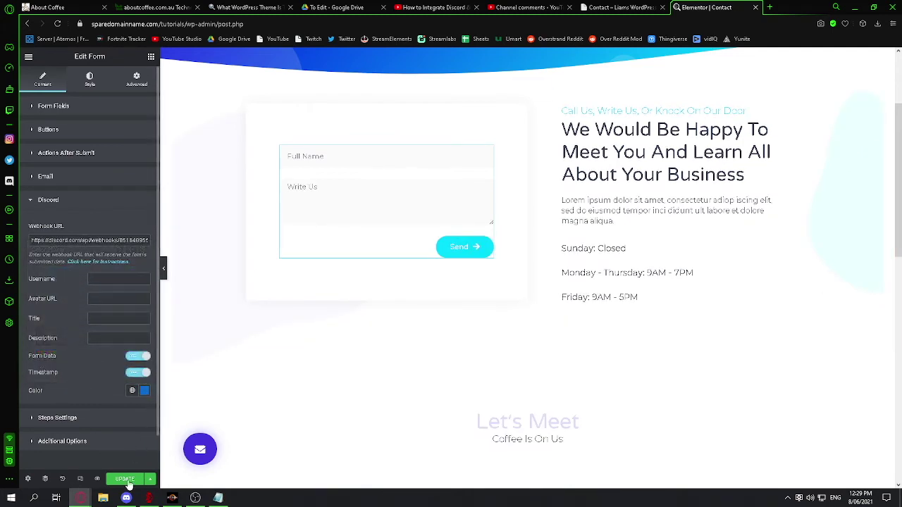
left_click(125, 479)
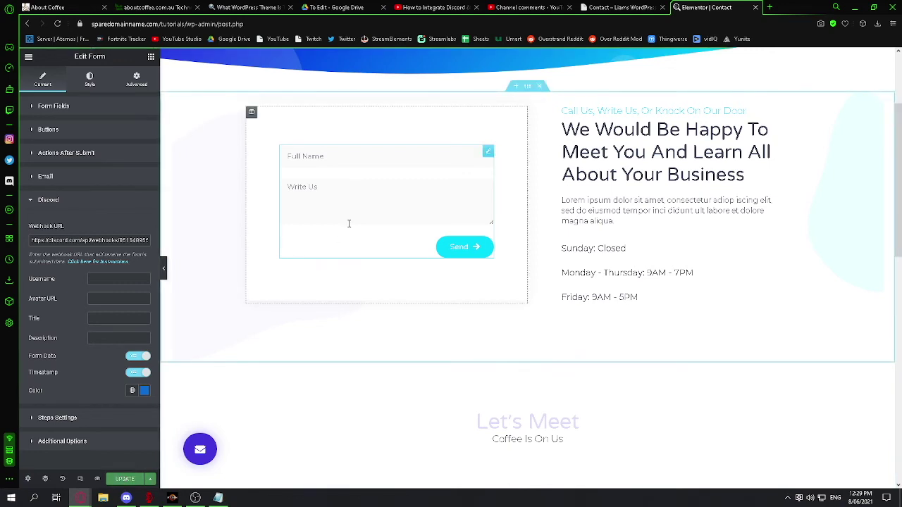
Step: Reload the live contact page and submit the form with the full name "test" and the message "asdfghj"
left_click(611, 5)
left_click(57, 24)
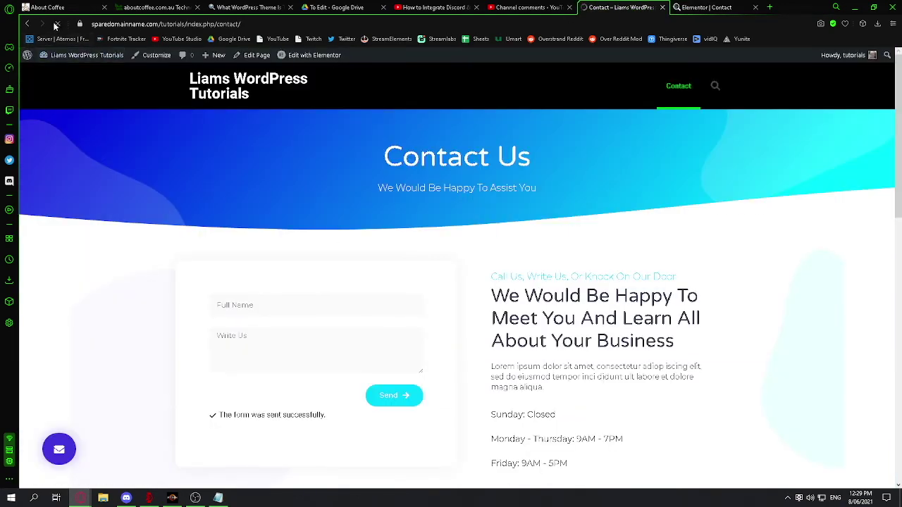
left_click(247, 307)
type("test")
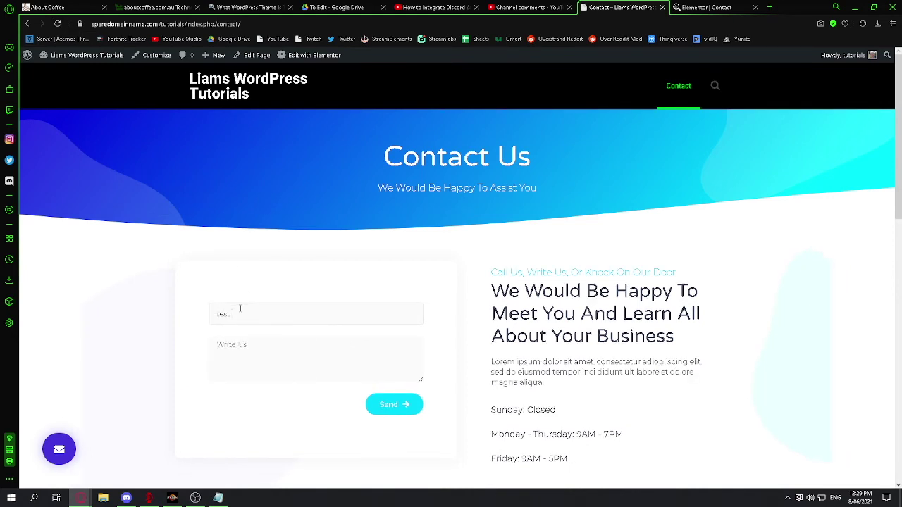
left_click(253, 362)
type("asdfghj")
left_click(378, 404)
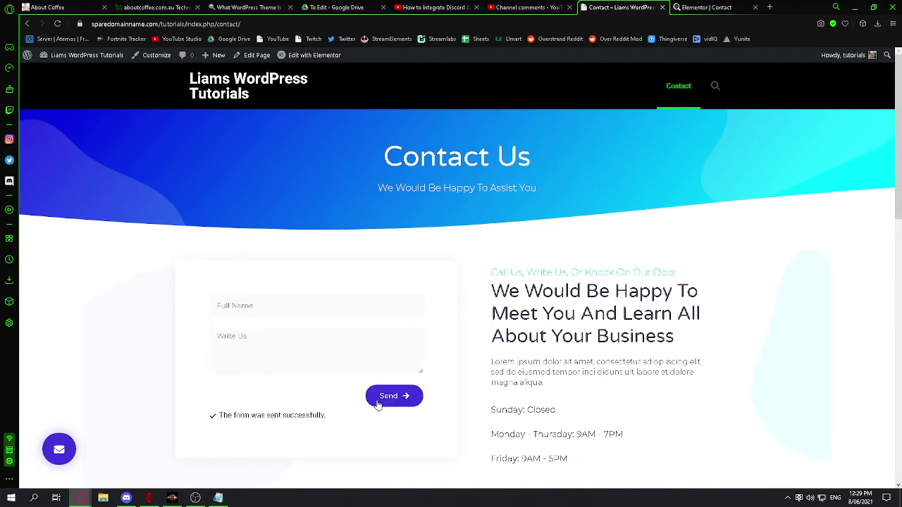
Step: Check Discord's contact-form channel for the submitted test message, then return to the browser
left_click(126, 498)
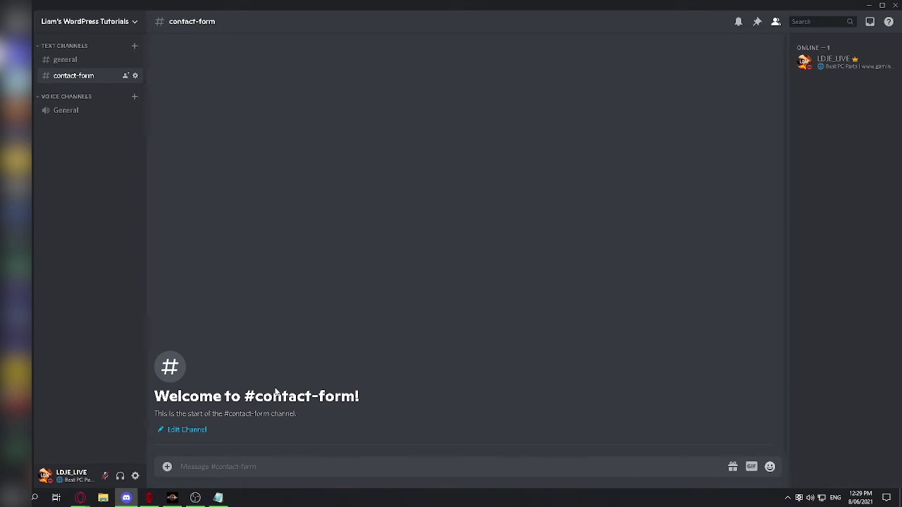
mouse_move(80, 498)
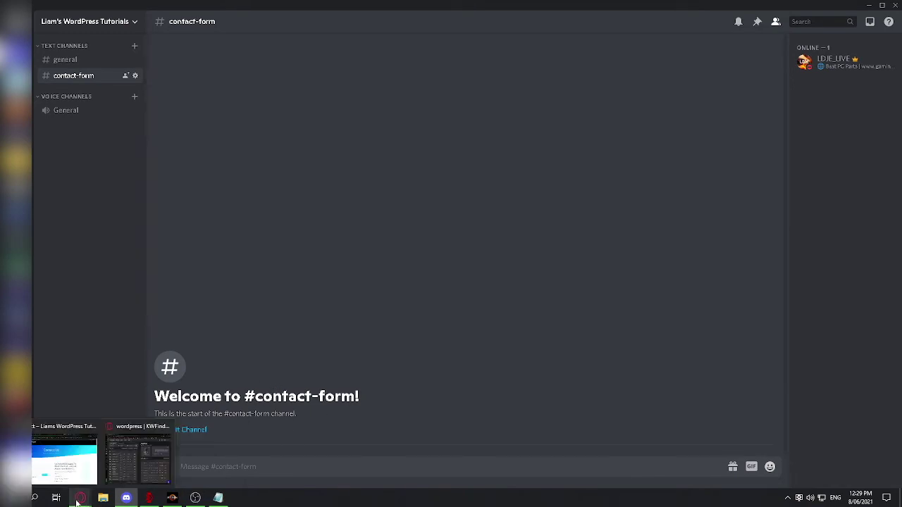
left_click(72, 479)
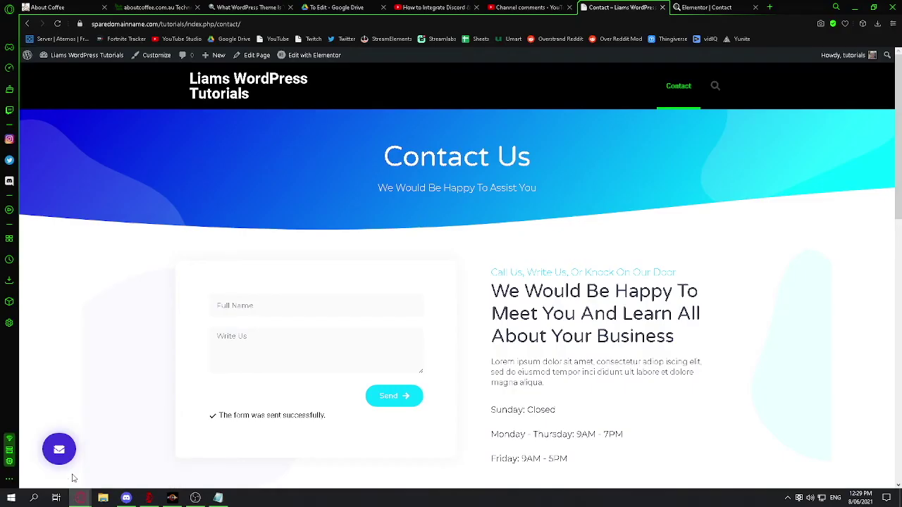
Step: In the Elementor form's Discord settings, change the webhook URL's domain to discordapp.com
left_click(691, 7)
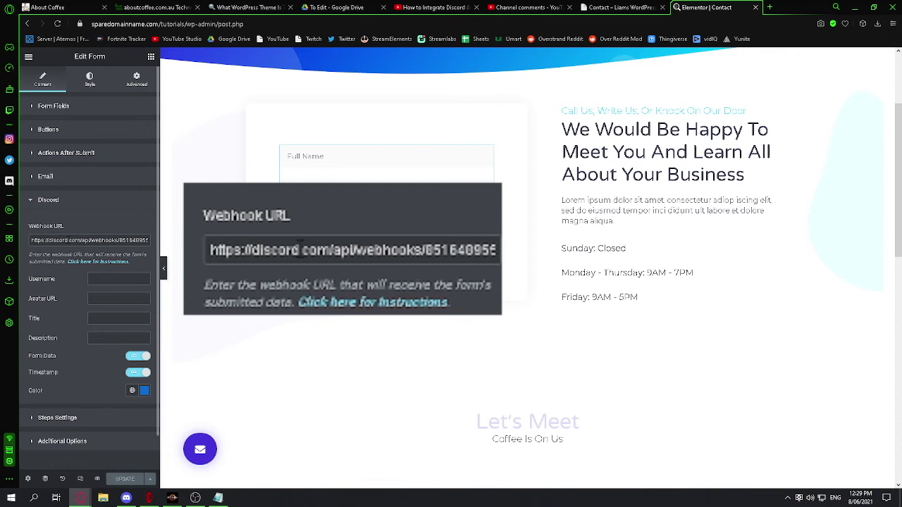
left_click(67, 240)
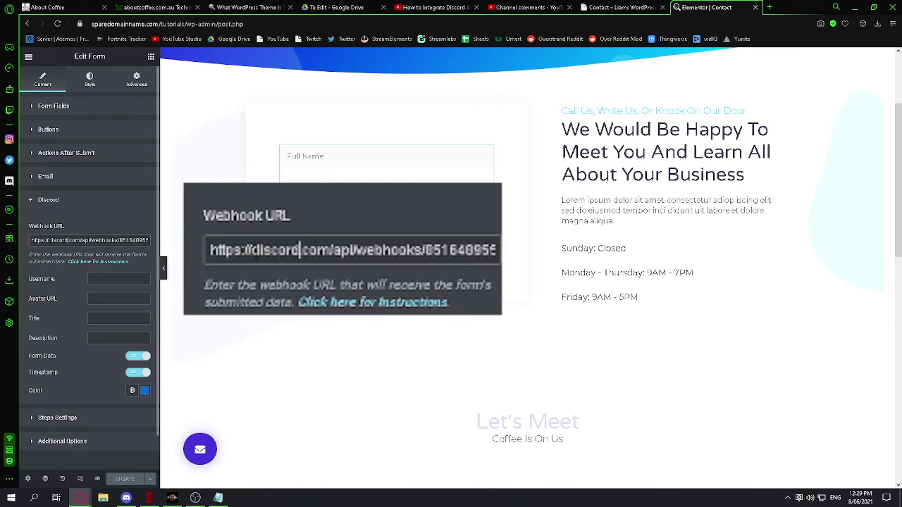
type("app")
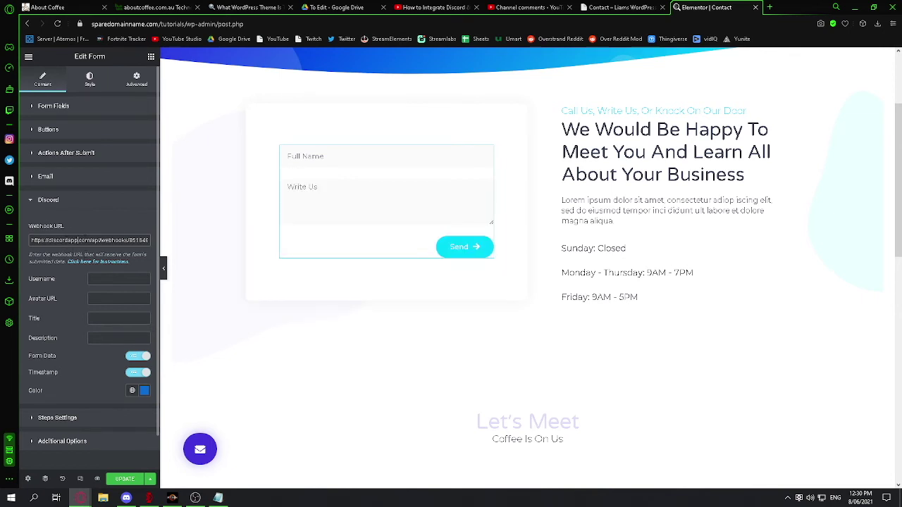
Step: Update the page in Elementor and reload the live contact page
left_click(133, 479)
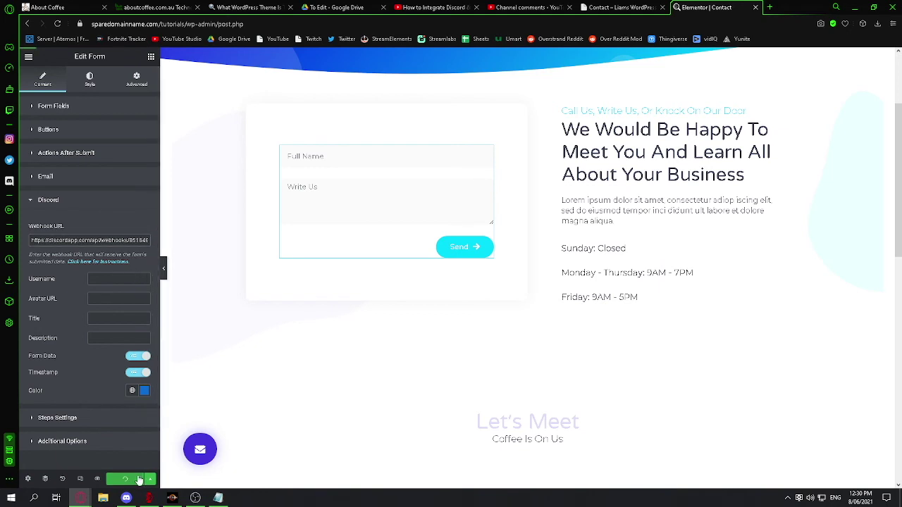
left_click(611, 7)
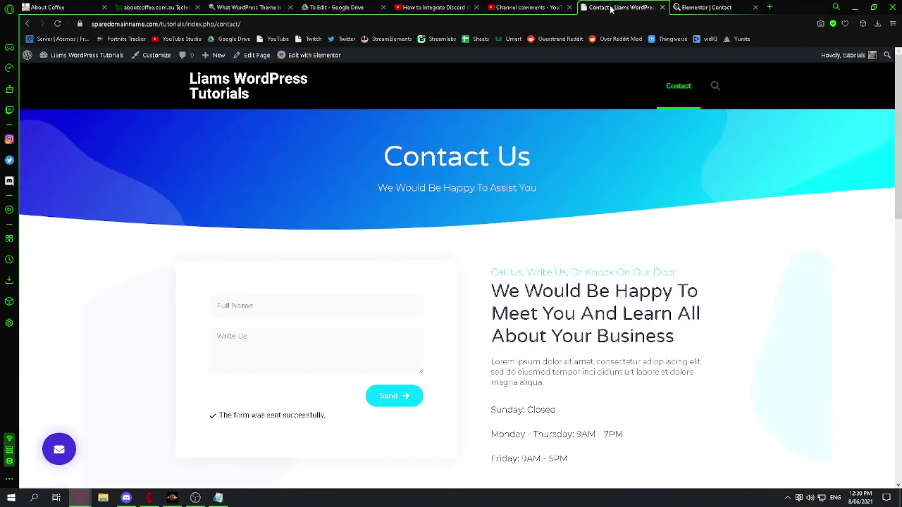
left_click(58, 23)
left_click(250, 318)
type("l")
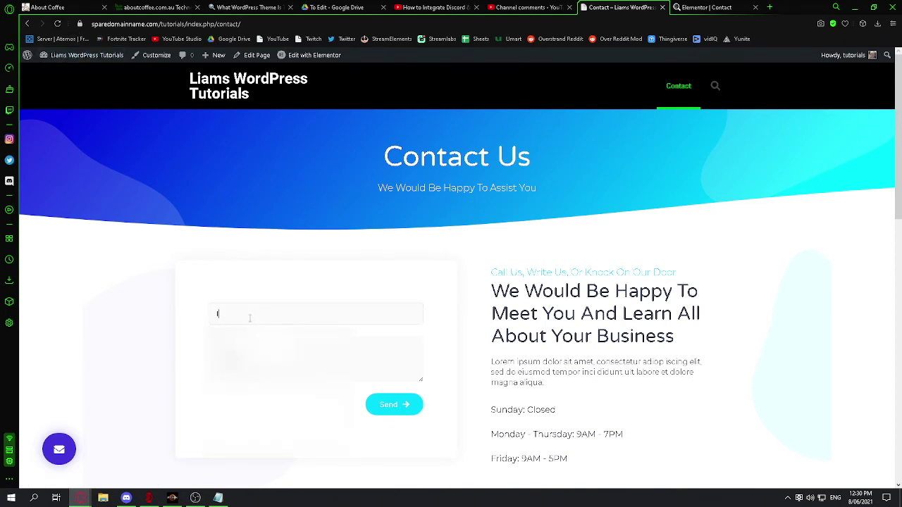
type("iam  tutorials")
key("Tab")
type("test message to server")
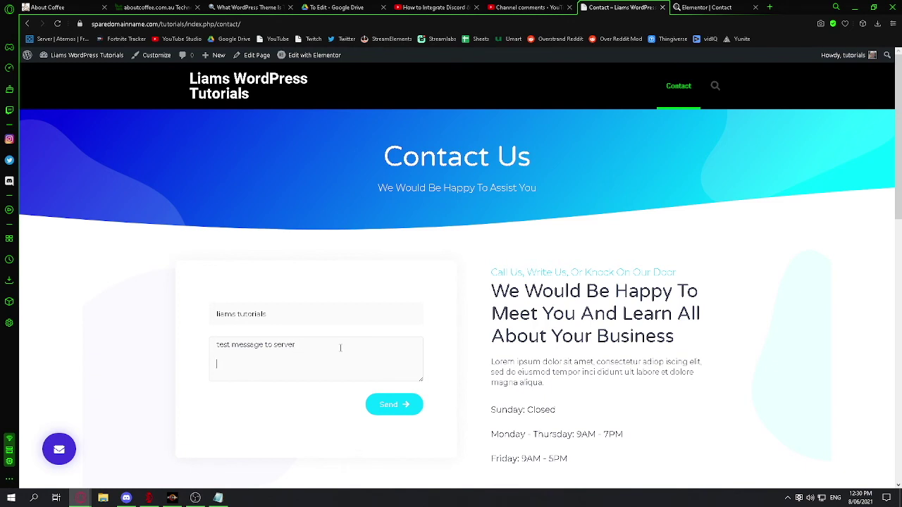
key("Return")
key("Return")
type("www.lpw.com")
left_click(410, 412)
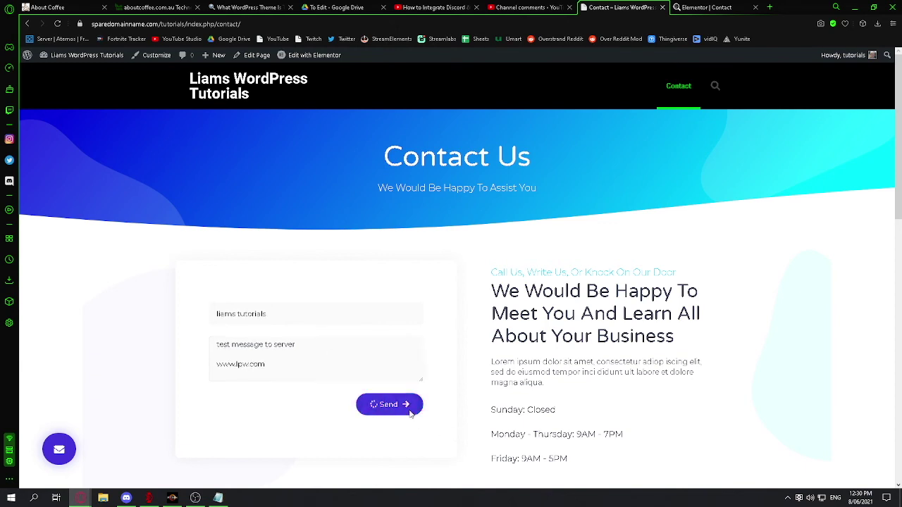
Step: Switch to Discord to check the contact-form channel for the new form submission, and return to the live contact page in the browser
left_click(127, 500)
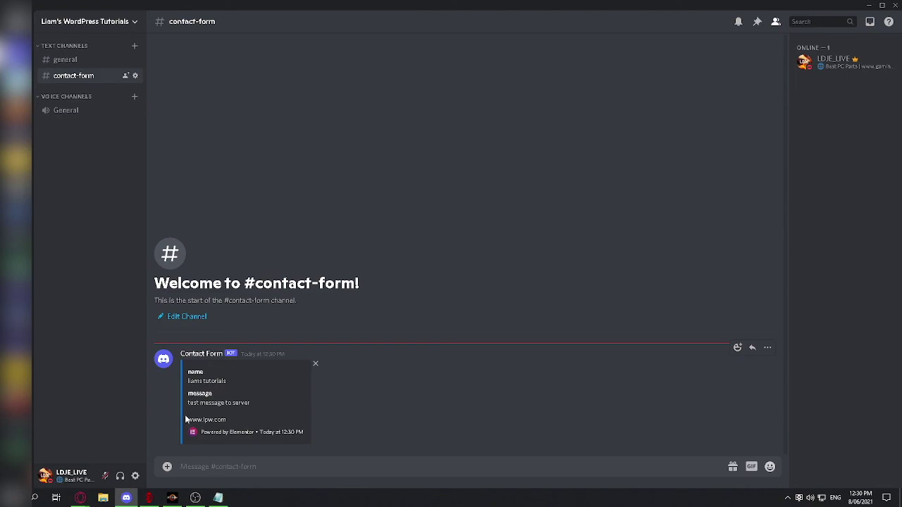
key("alt+Tab")
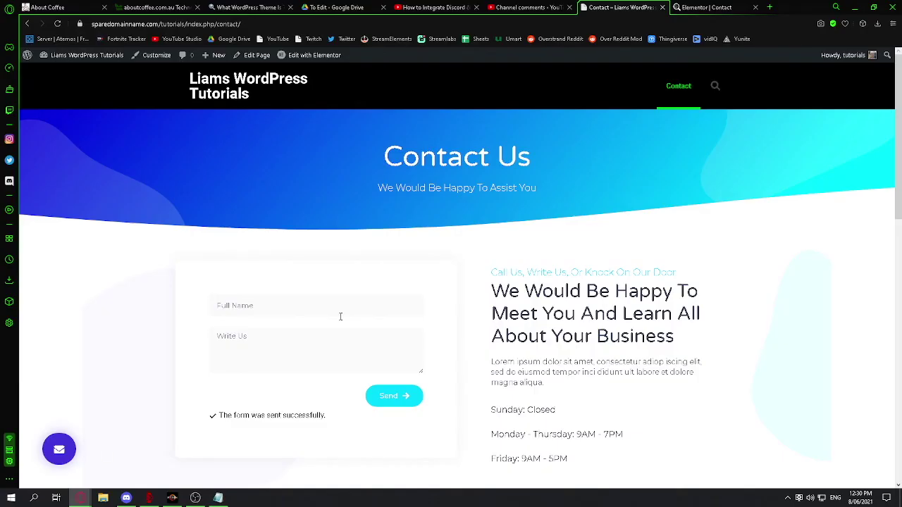